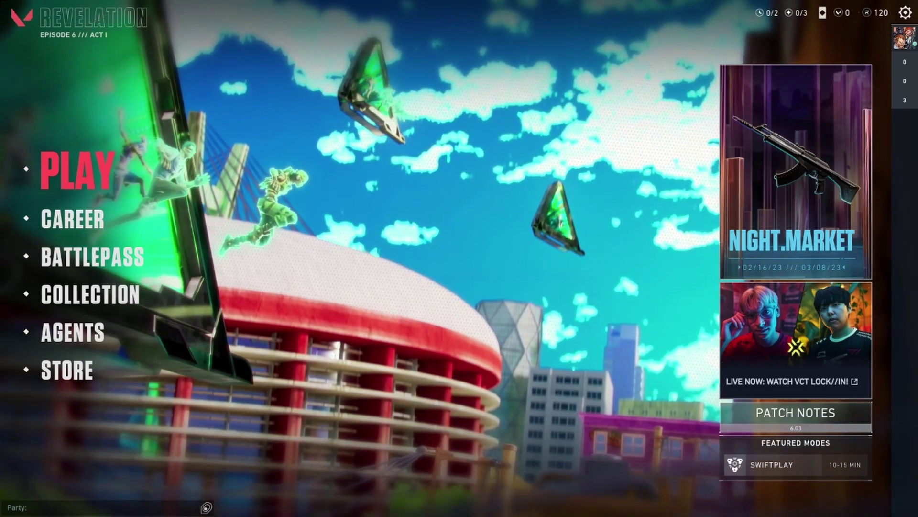
Step: Go from the game menu to Settings and show the Crosshair tab
{"action": "key", "text": "Escape"}
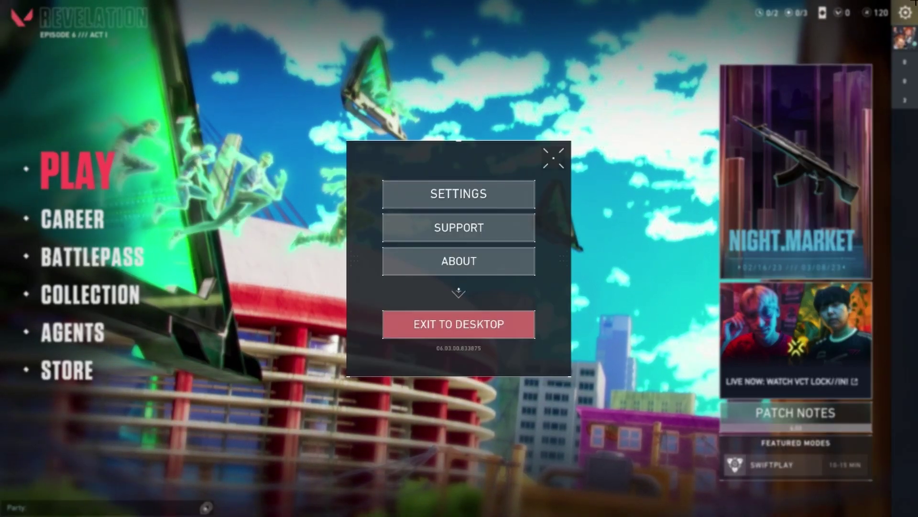
{"action": "left_click", "coordinate": [445, 194]}
{"action": "left_click", "coordinate": [459, 15]}
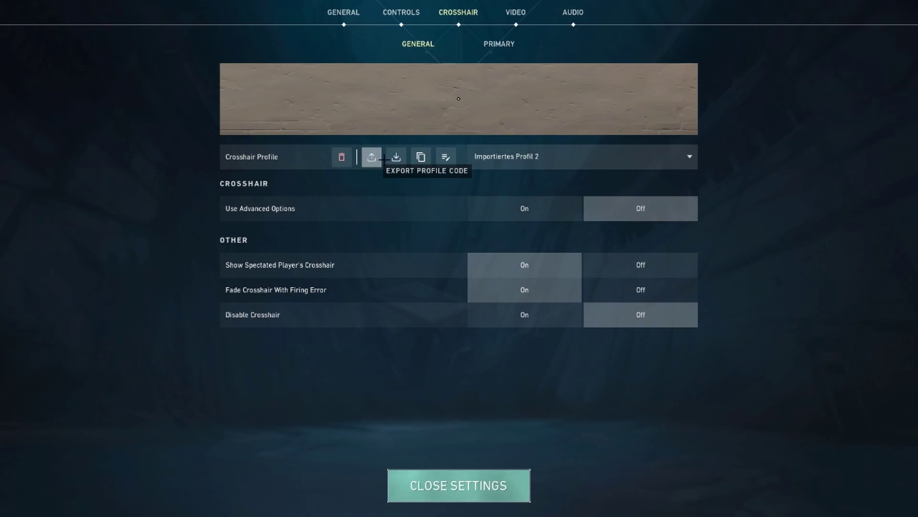
Step: Keep Importiertes Profil 2 as the crosshair profile and copy its code to the clipboard
{"action": "left_click", "coordinate": [574, 157]}
{"action": "left_click", "coordinate": [590, 229]}
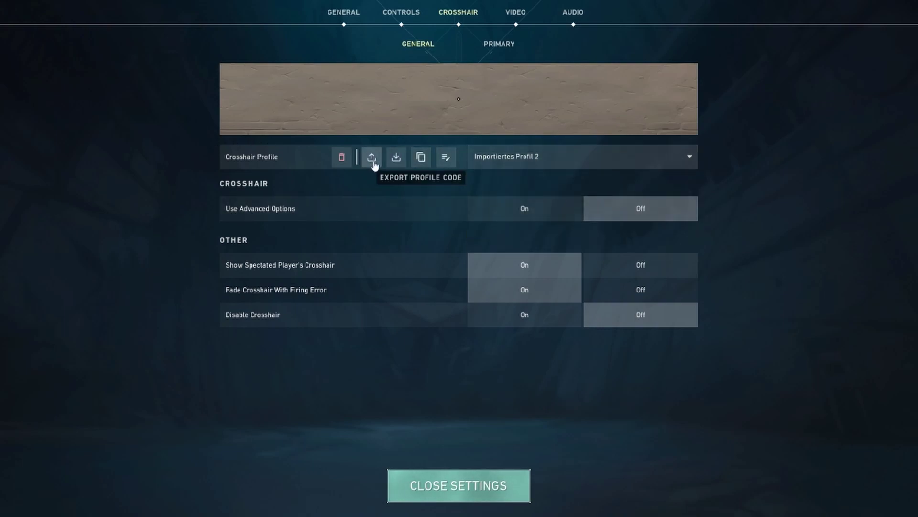
{"action": "left_click", "coordinate": [372, 160]}
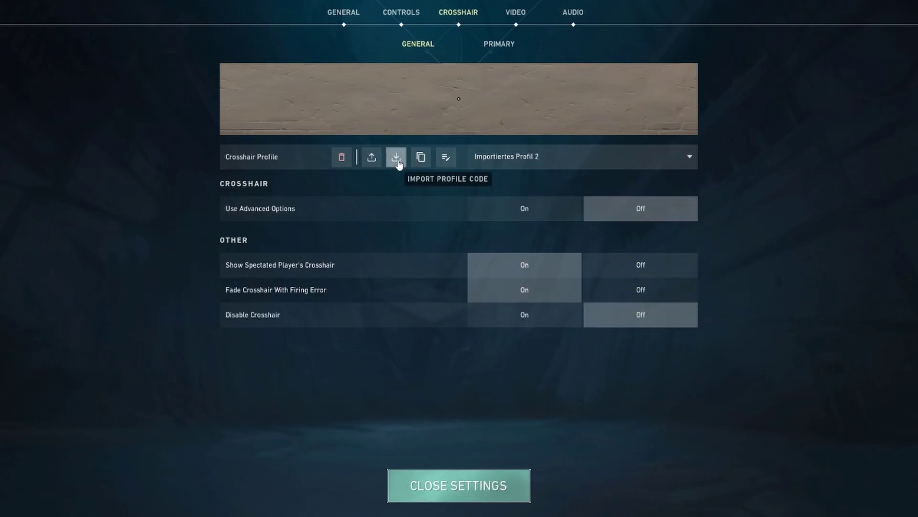
Step: Paste the copied code into Import Profile Code and import it as a new profile
{"action": "left_click", "coordinate": [396, 159]}
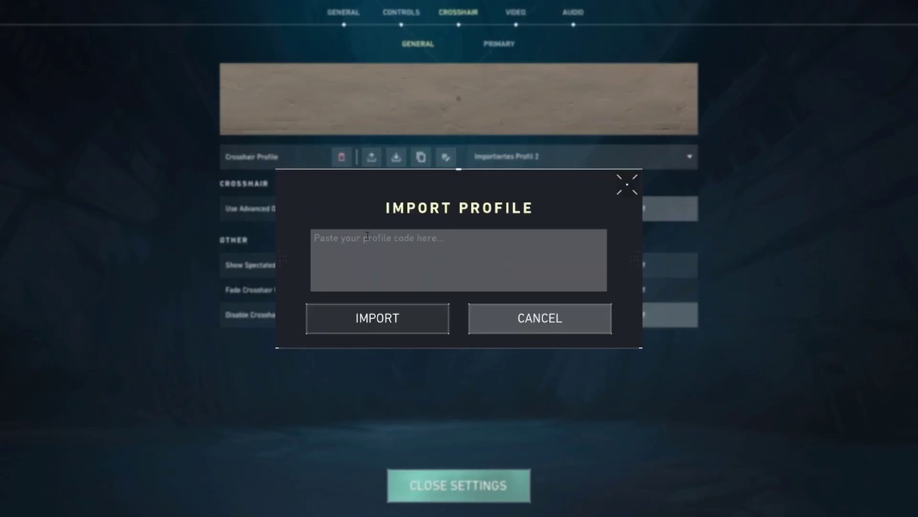
{"action": "key", "text": "ctrl+v"}
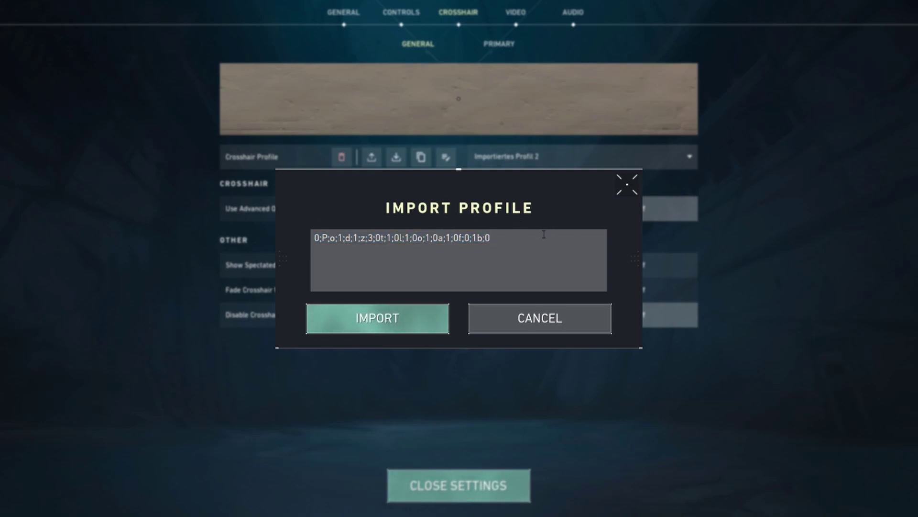
{"action": "left_click", "coordinate": [330, 320]}
Step: Acknowledge the successful import and switch the crosshair profile to Importiertes Profil 1
{"action": "left_click", "coordinate": [471, 339]}
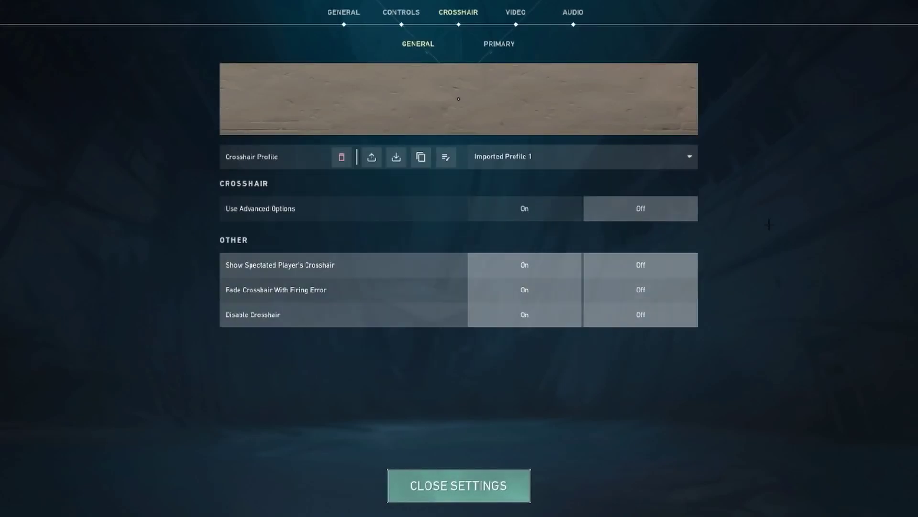
{"action": "left_click", "coordinate": [632, 156]}
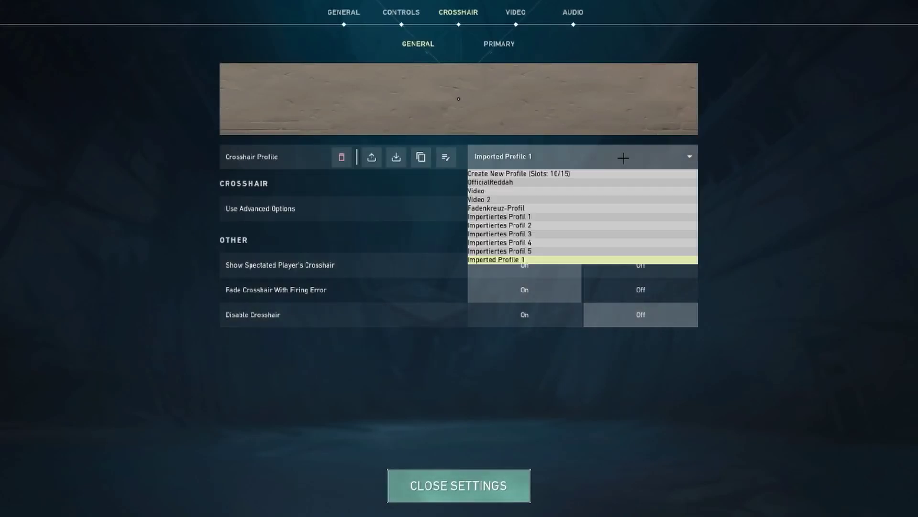
{"action": "left_click", "coordinate": [524, 217]}
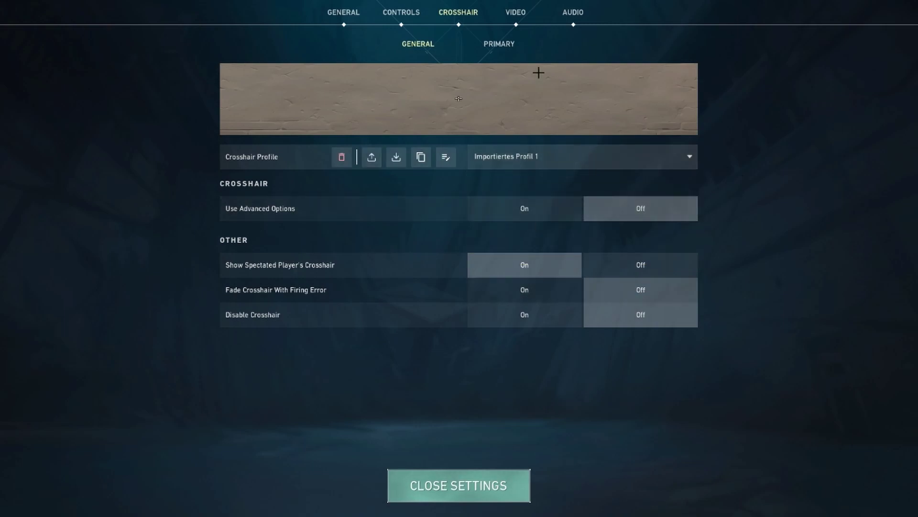
Step: Switch back to Importiertes Profil 2 and close settings to the main menu
{"action": "left_click", "coordinate": [577, 153]}
{"action": "left_click", "coordinate": [529, 211]}
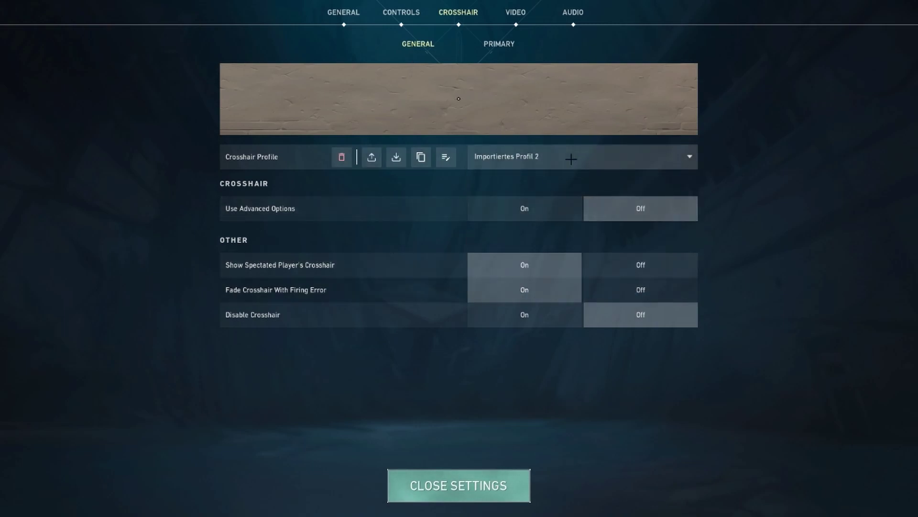
{"action": "left_click", "coordinate": [403, 485]}
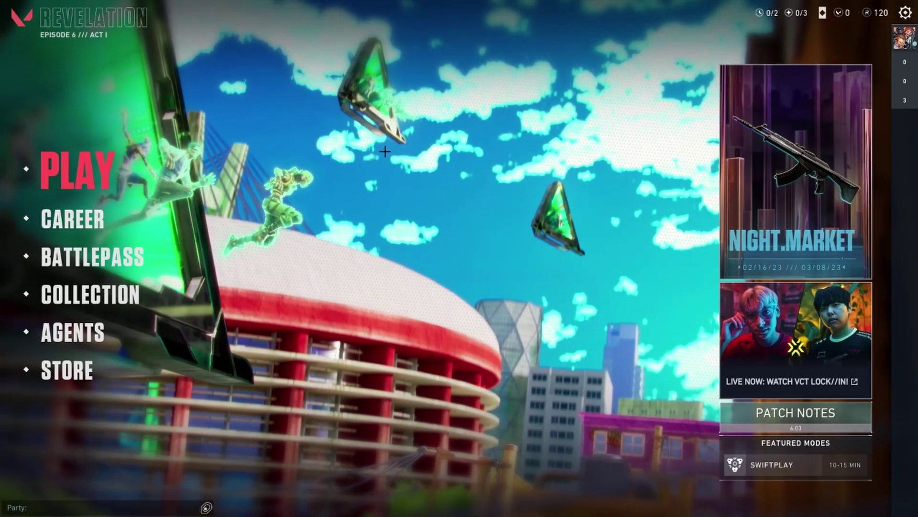